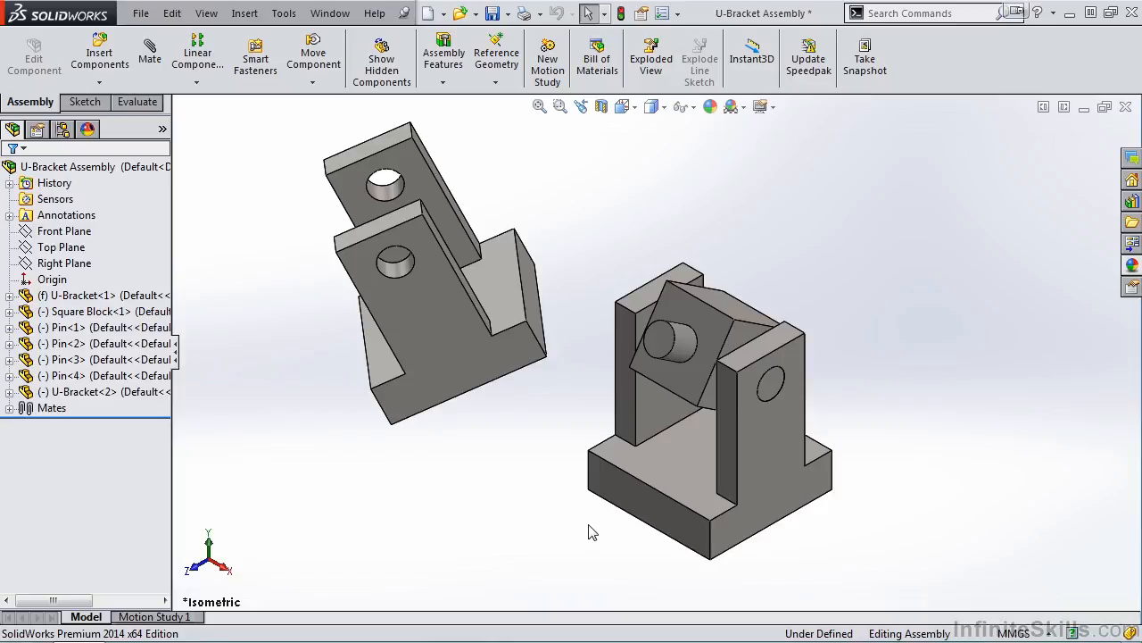
Mate the second U-bracket's face coincident with the pin's end face
click(149, 53)
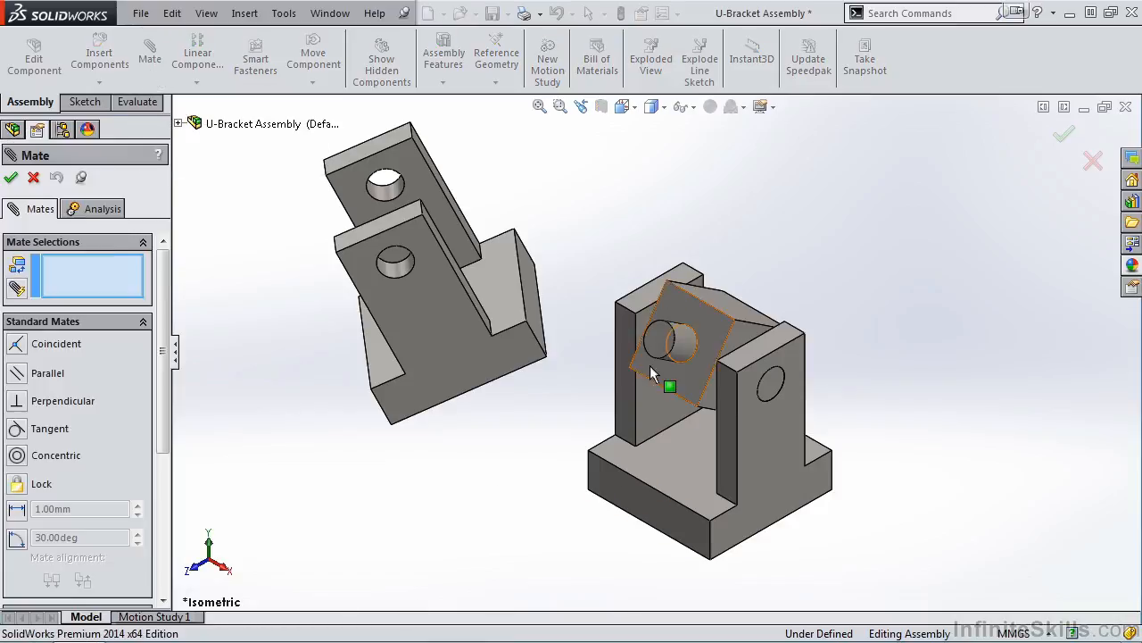
click(655, 341)
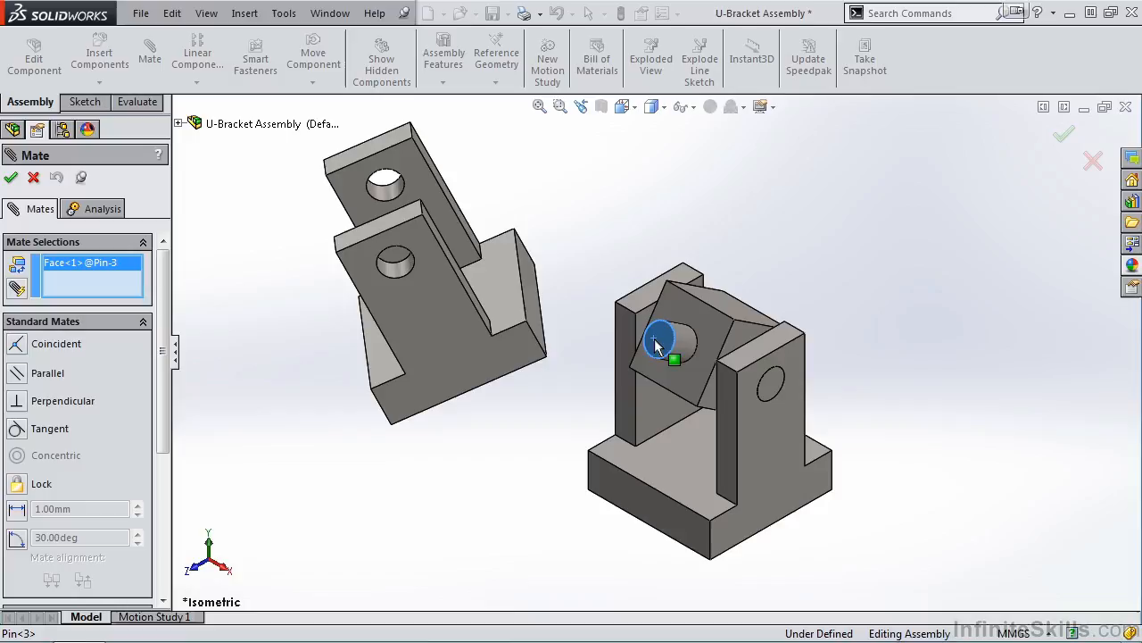
click(440, 310)
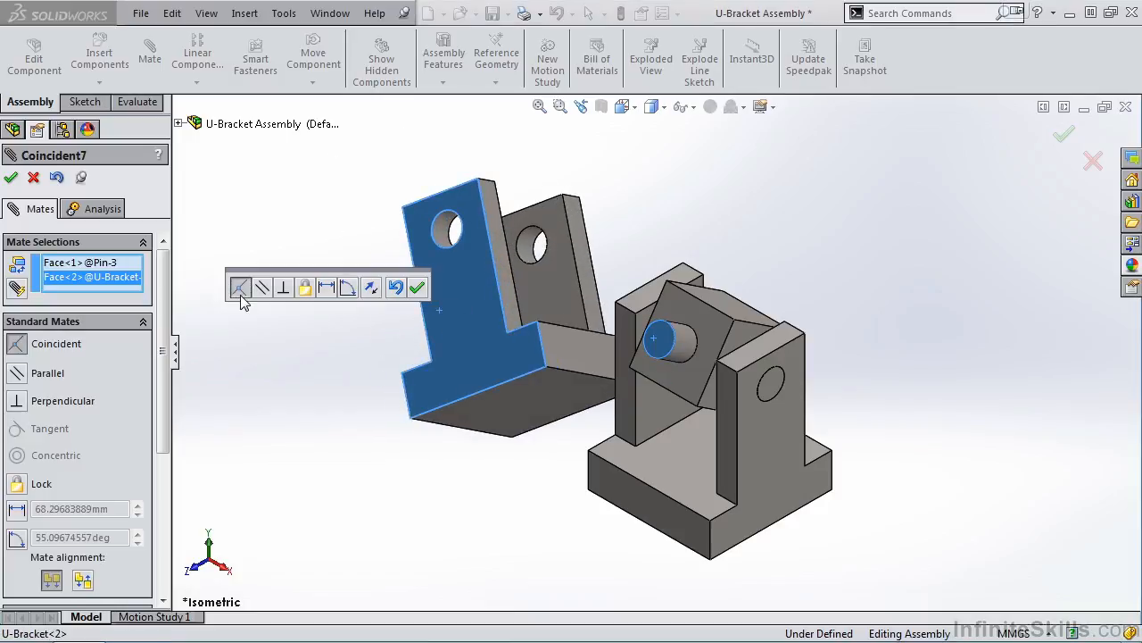
click(417, 288)
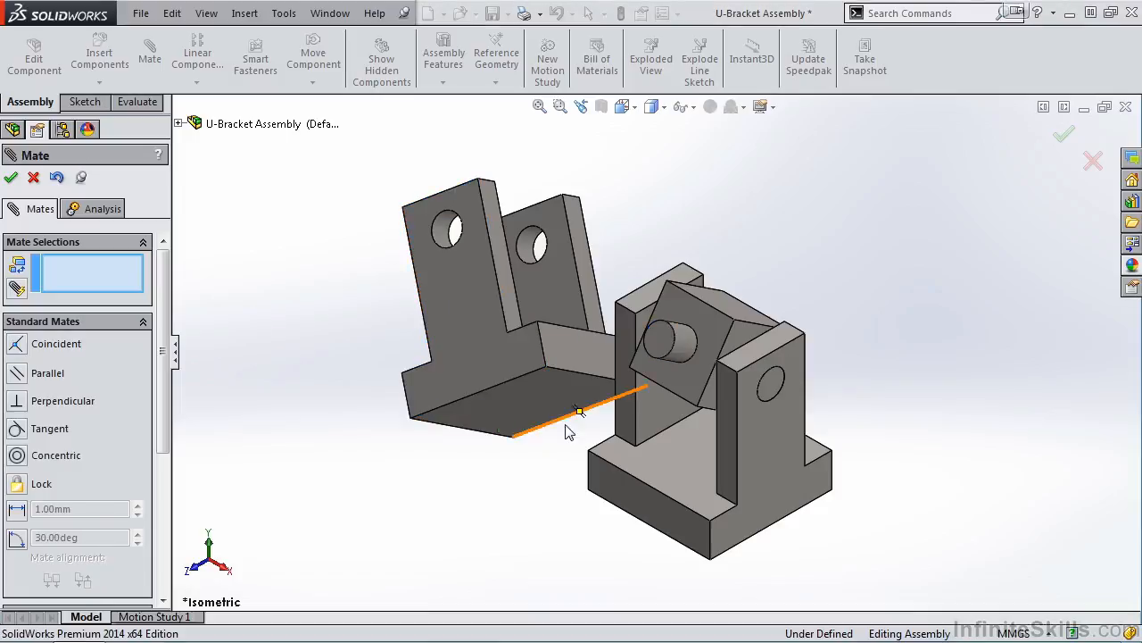
Make the U-bracket's hole concentric with the pin's cylindrical face
click(686, 352)
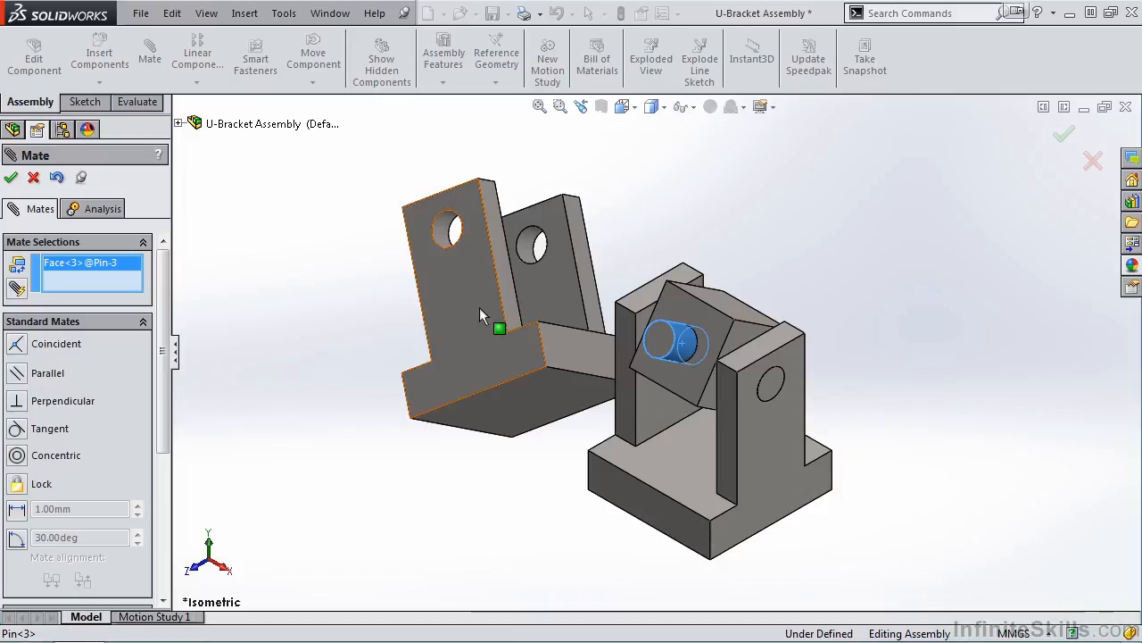
click(443, 222)
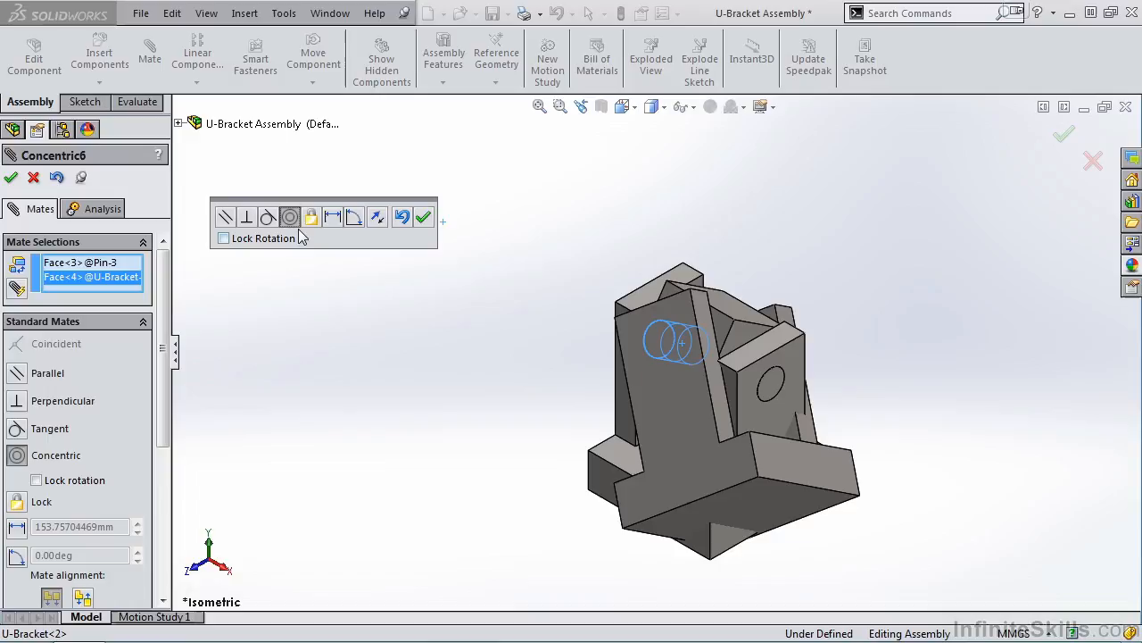
Finish the concentric mate and swing the bracket upward about the pin above the block
click(425, 218)
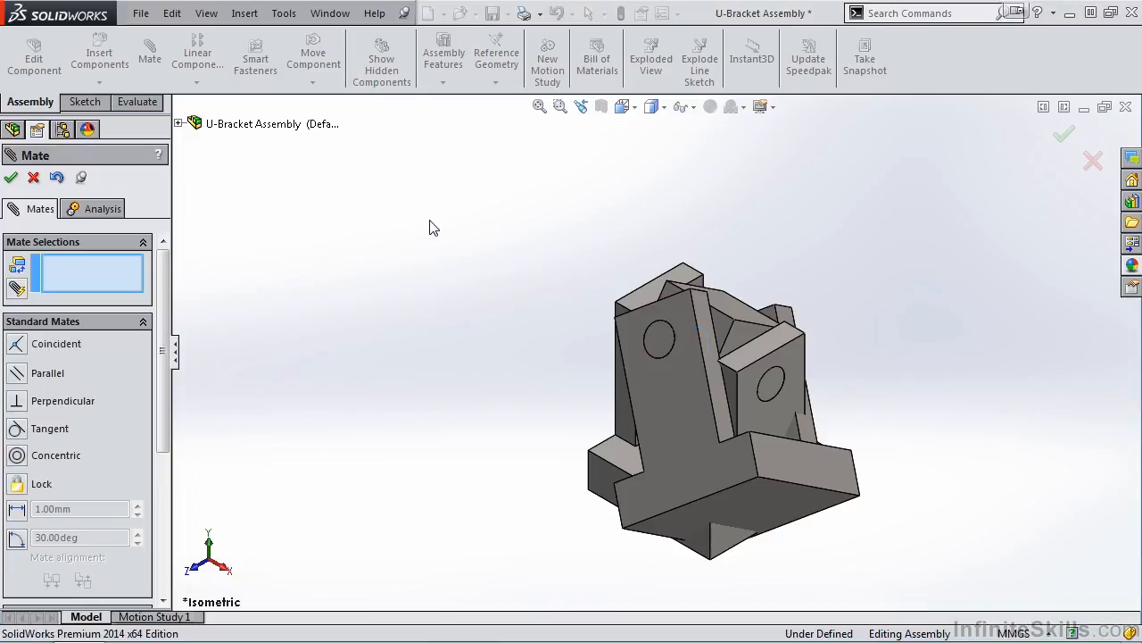
drag(664, 458, 748, 192)
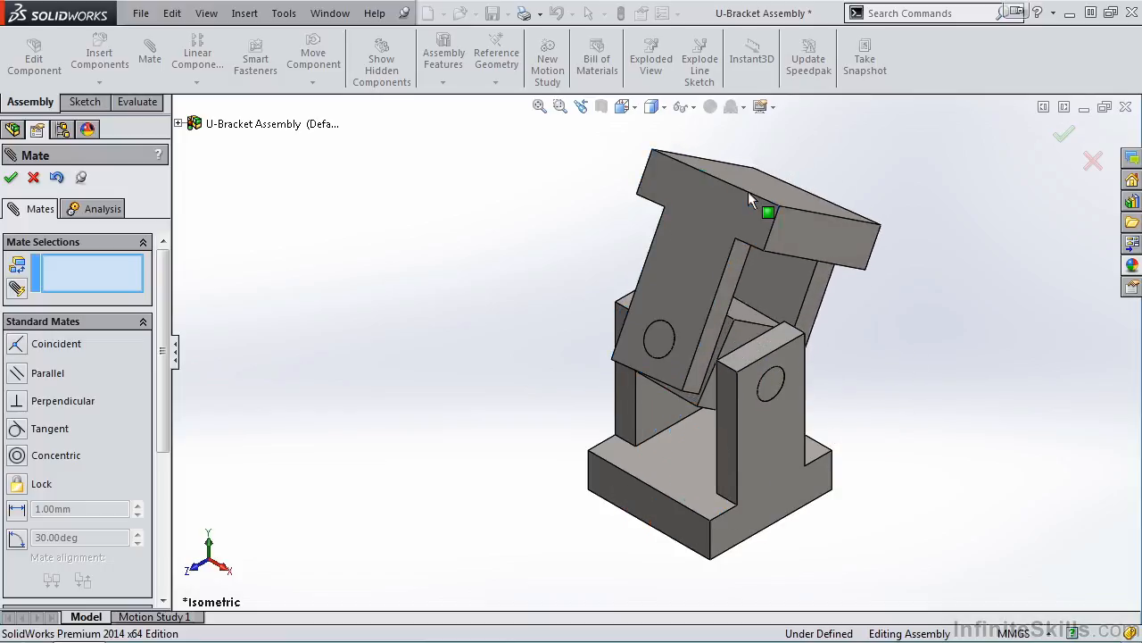
mouse_move(811, 403)
middle_down()
mouse_move(701, 367)
mouse_move(715, 385)
middle_up()
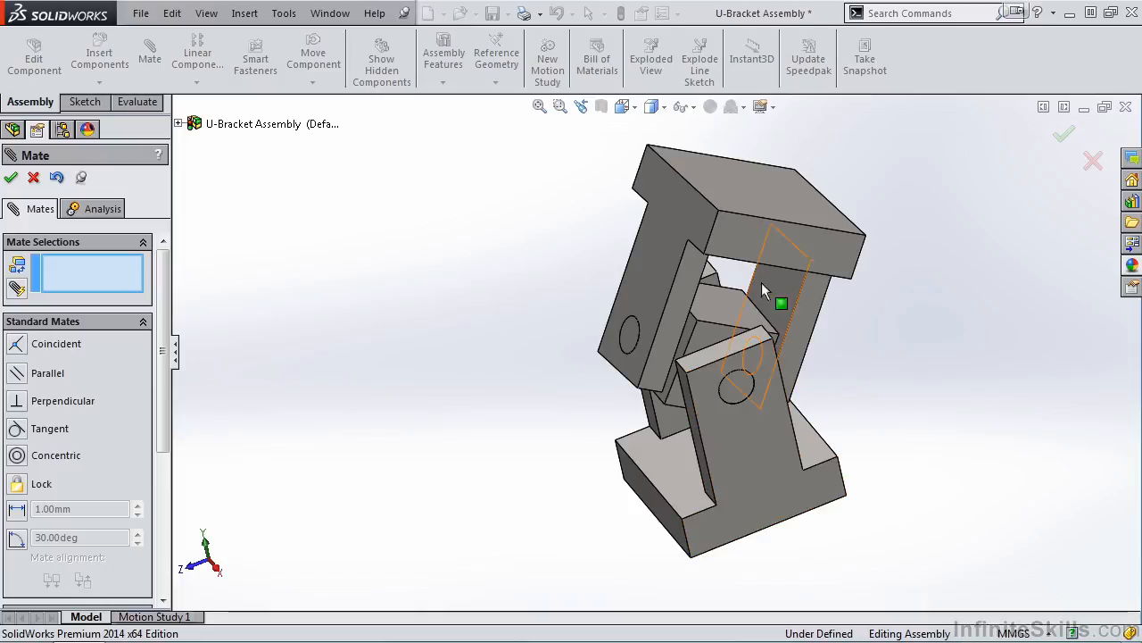
Angle mate the square block's top face to the U-bracket face at 45°
click(728, 319)
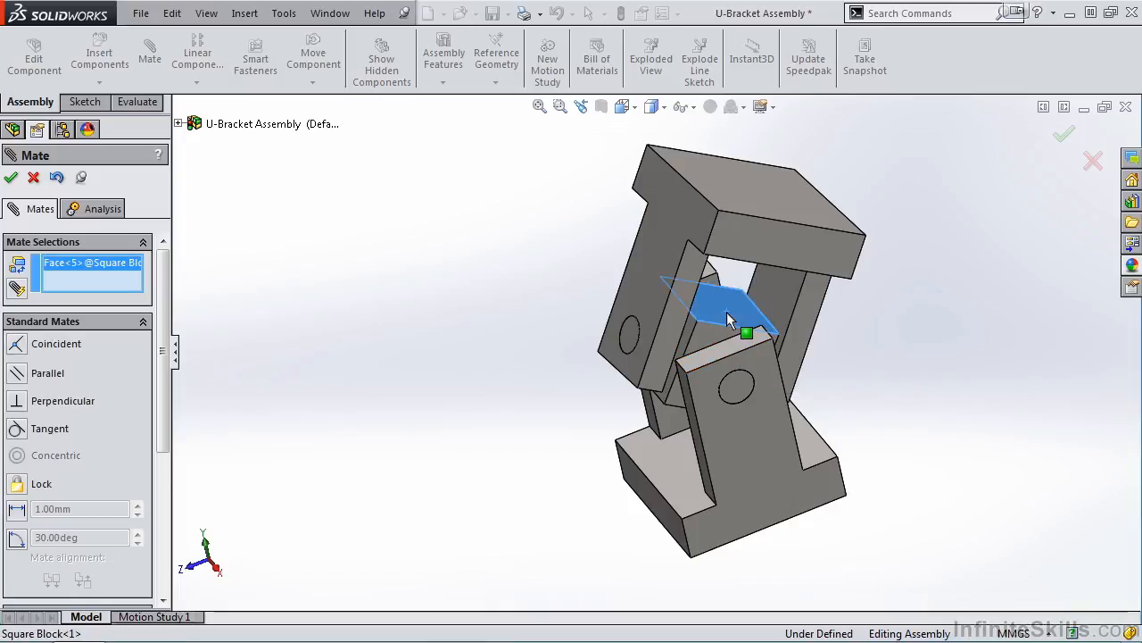
click(738, 357)
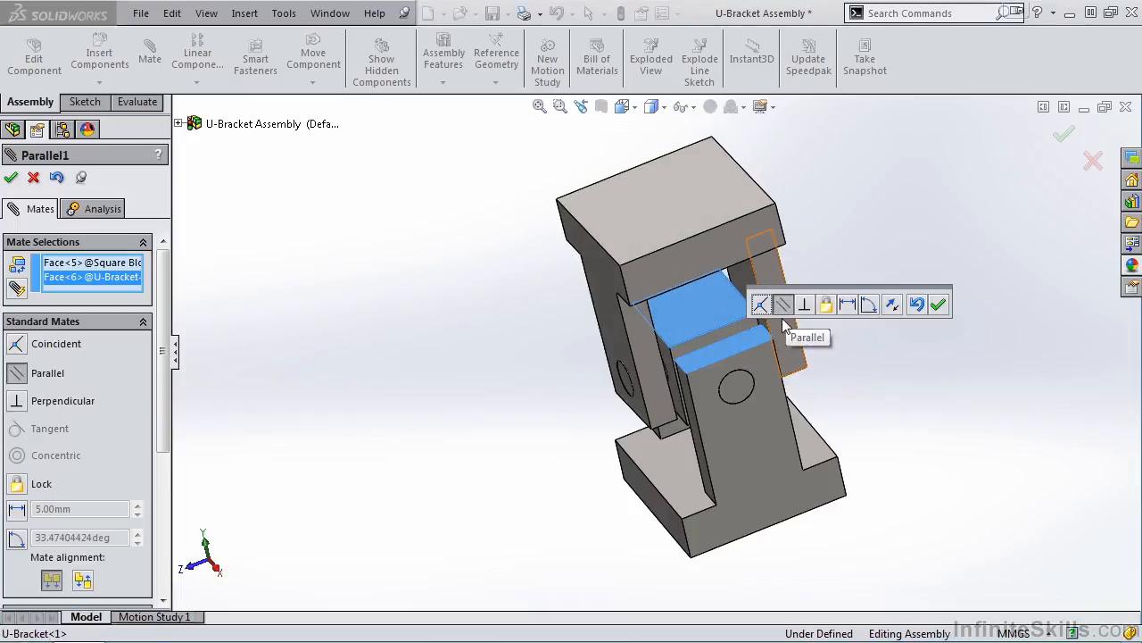
click(870, 306)
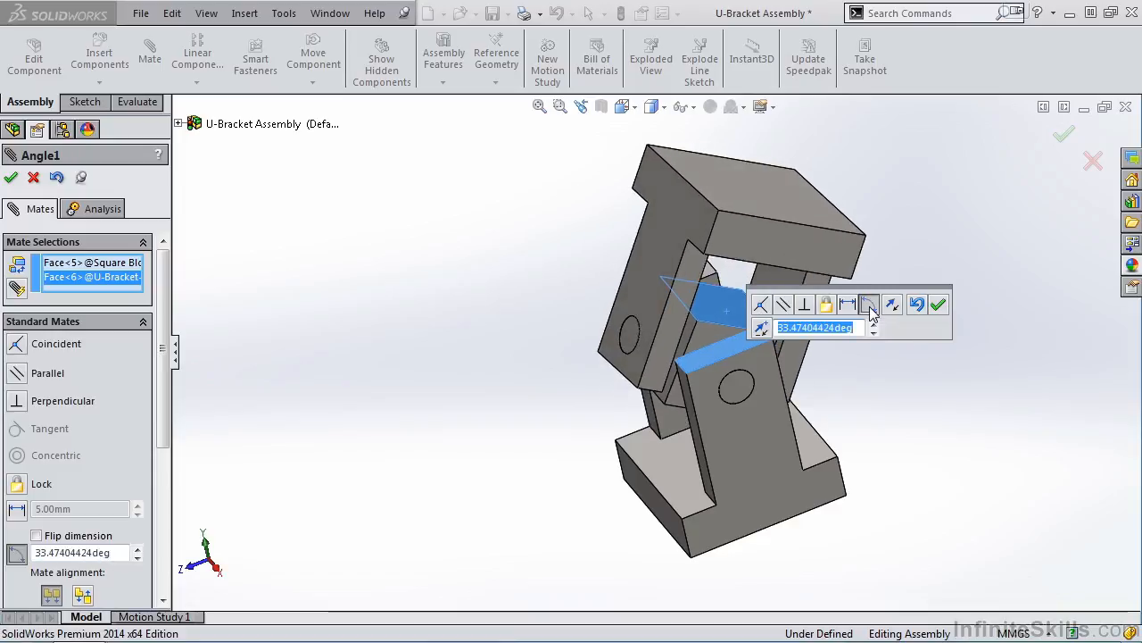
drag(855, 327, 761, 327)
text(45)
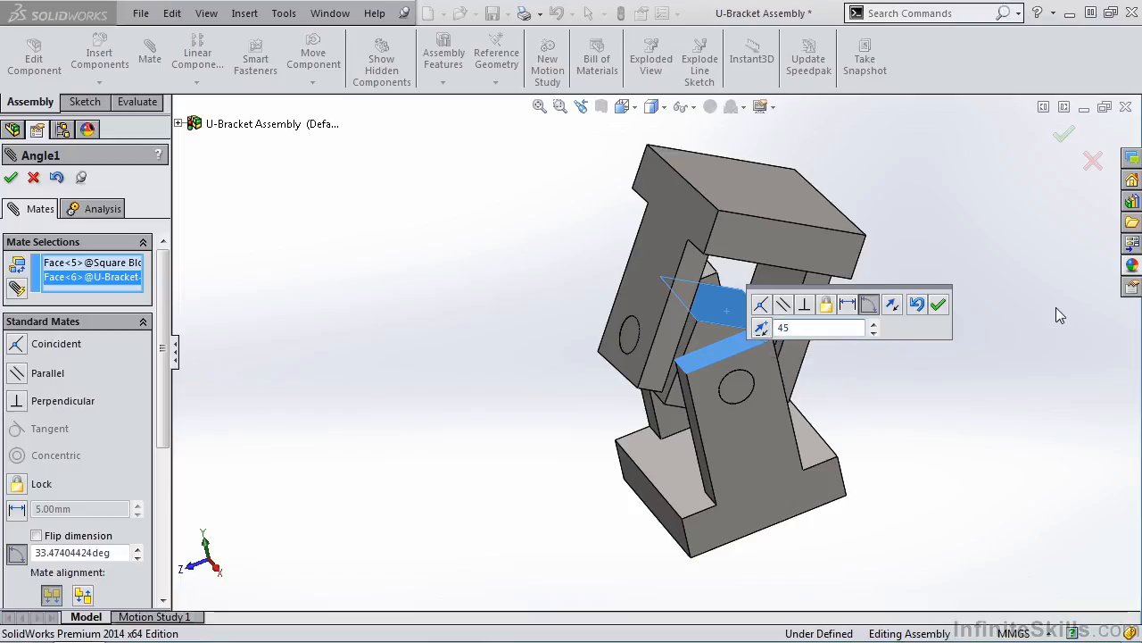
key(Return)
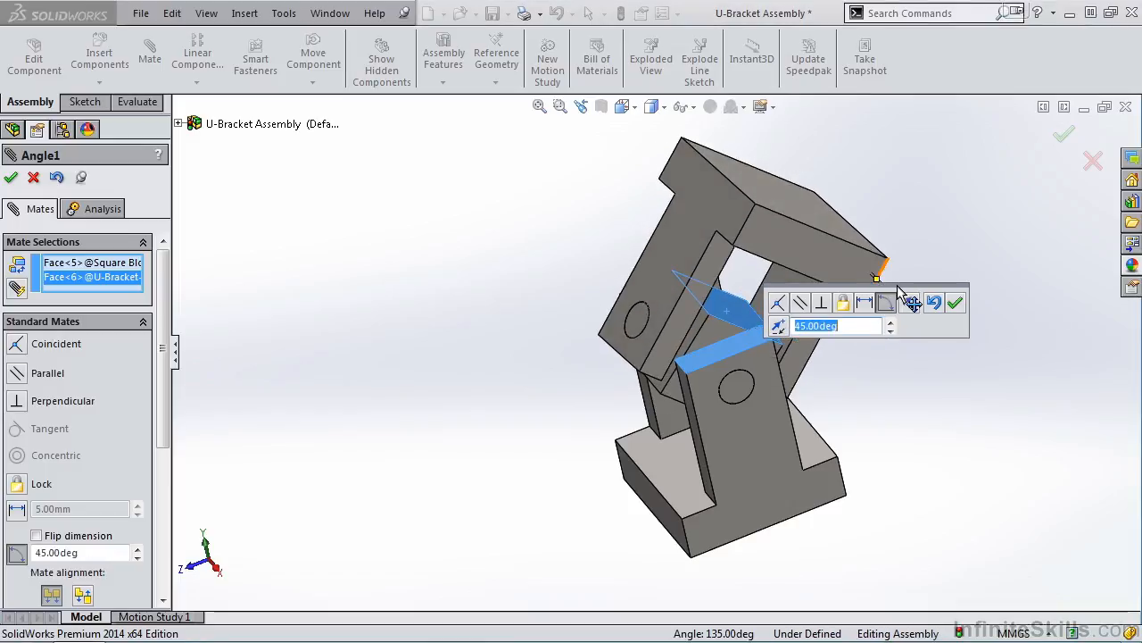
drag(898, 290, 964, 354)
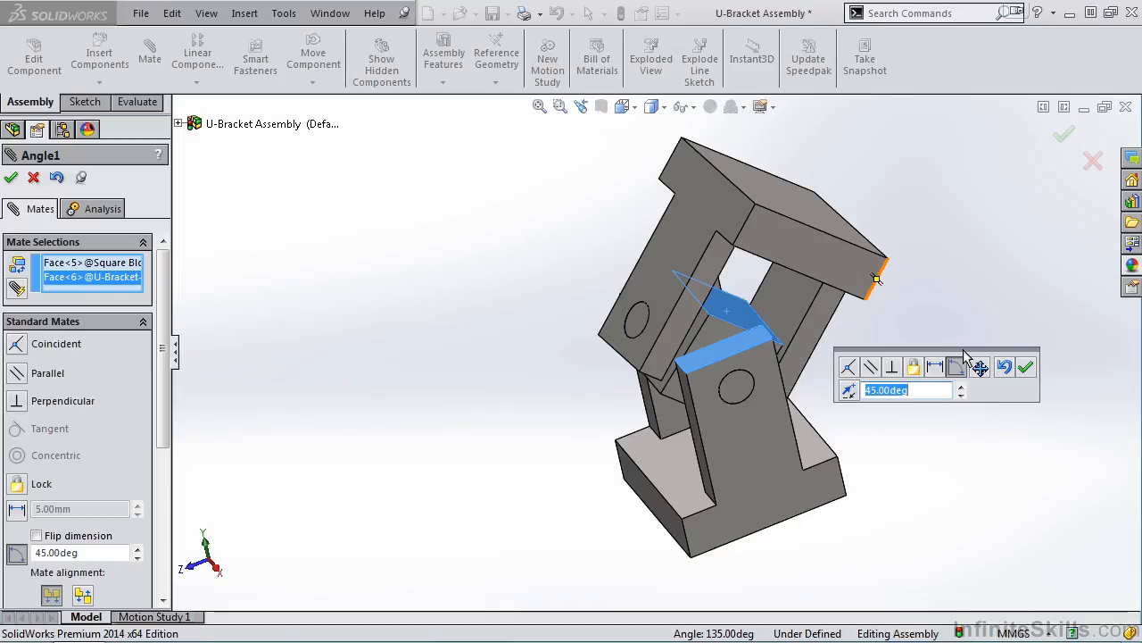
Try flipping the 45° angle's direction and alignment, settling on the opposite alignment
mouse_move(719, 465)
middle_down()
mouse_move(744, 416)
mouse_move(725, 440)
middle_up()
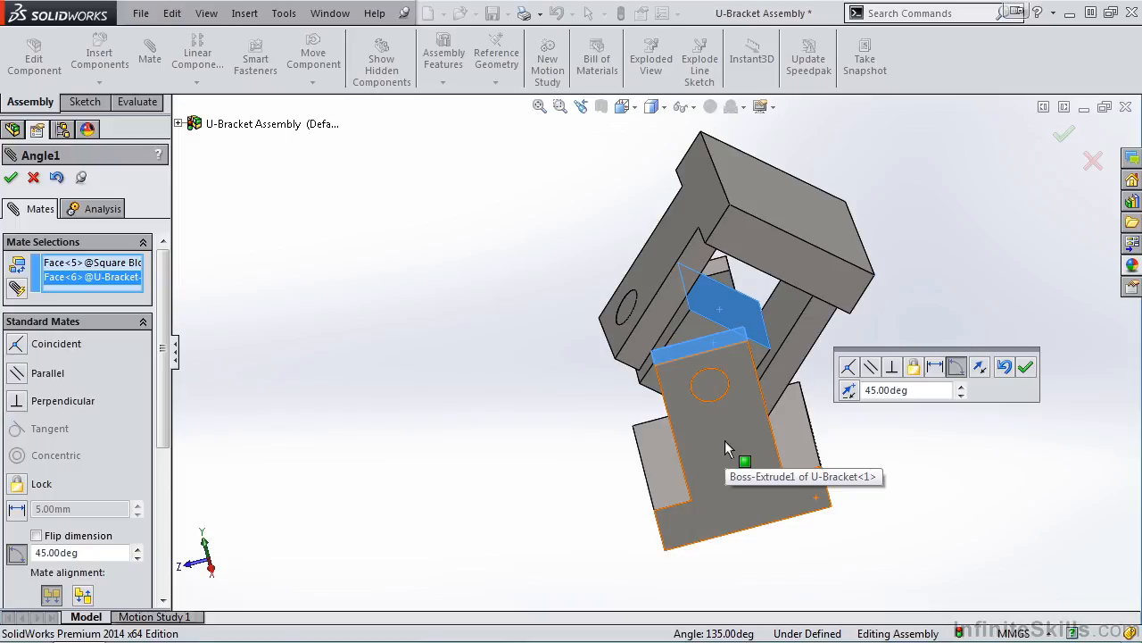
click(848, 391)
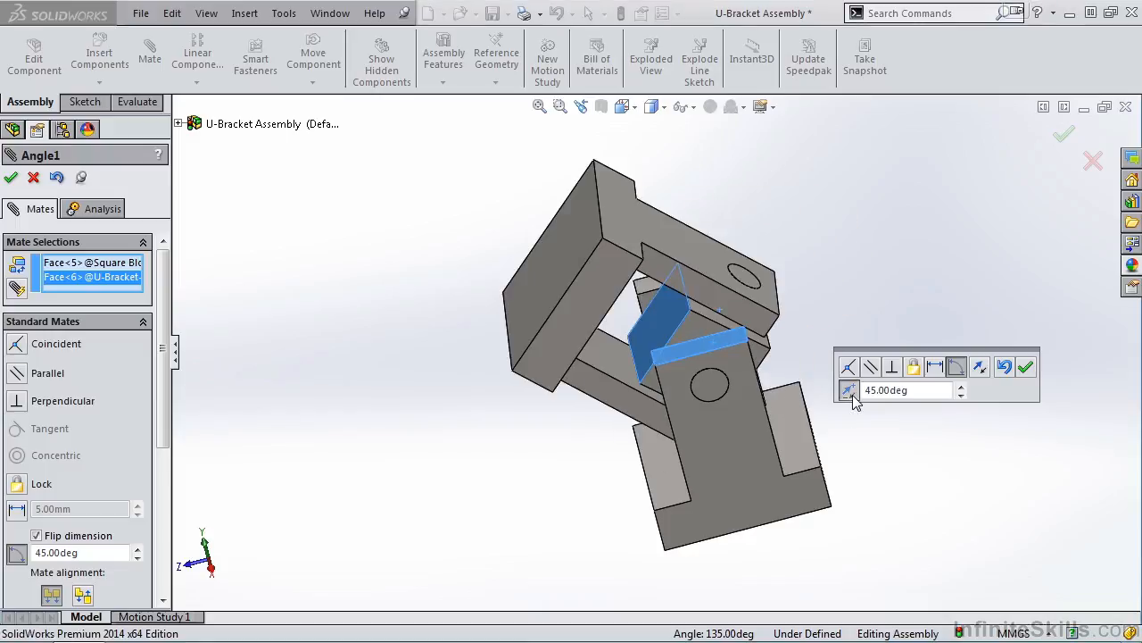
click(982, 372)
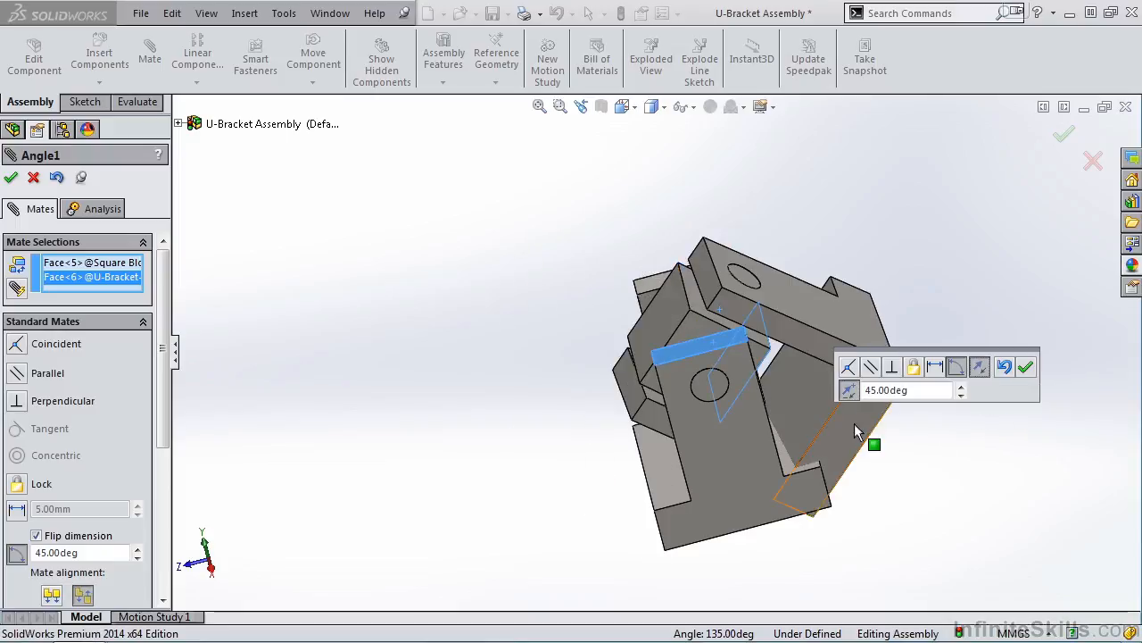
click(849, 391)
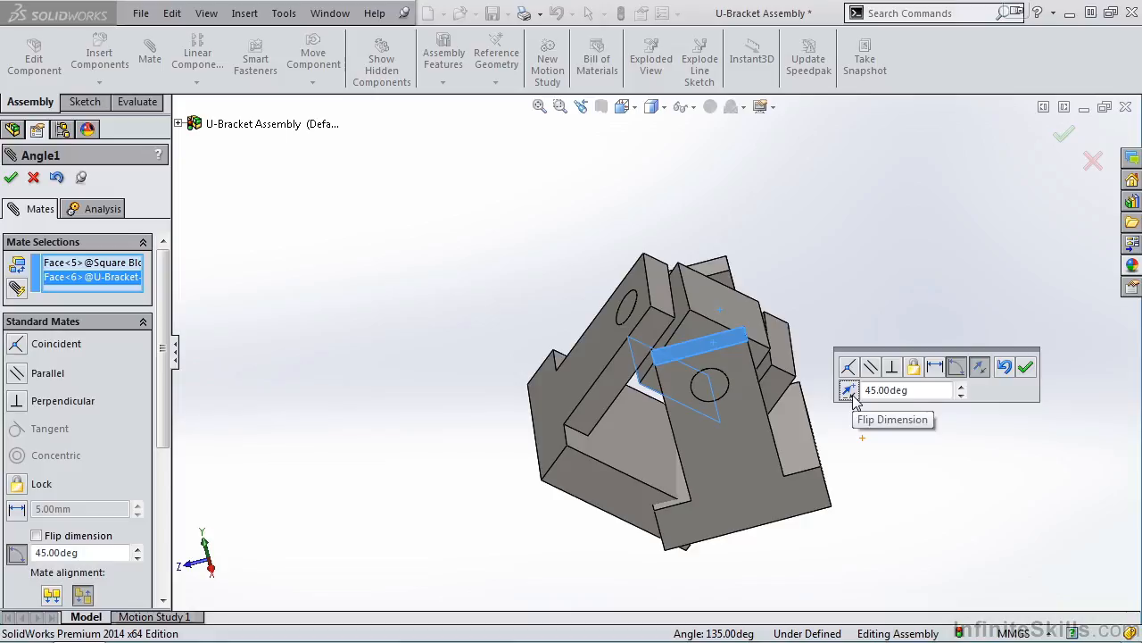
click(979, 367)
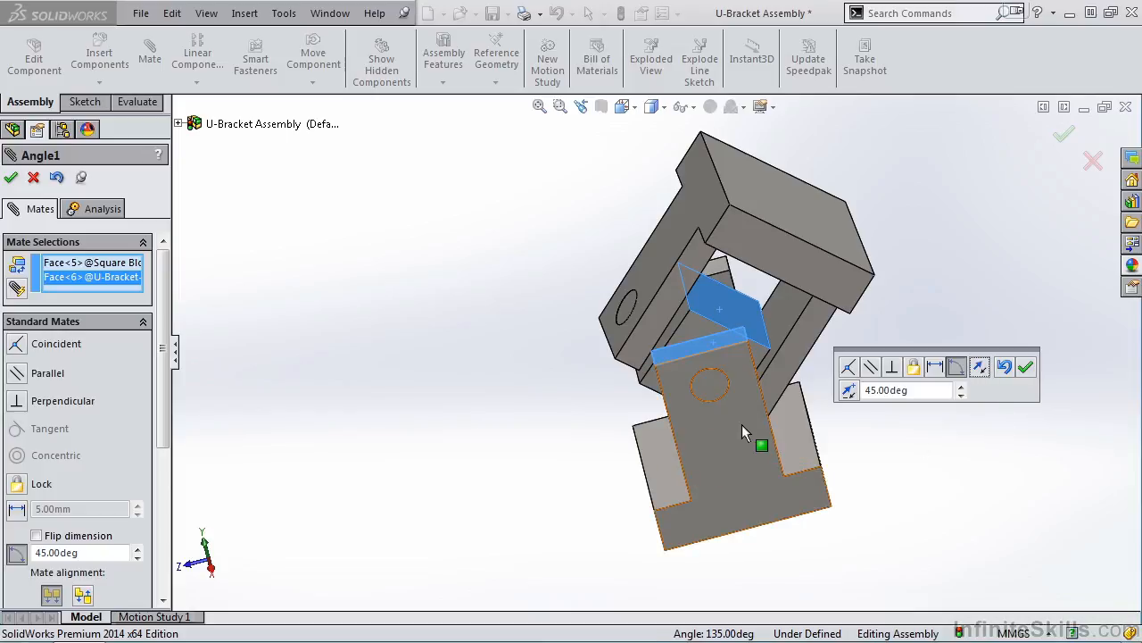
mouse_move(741, 424)
middle_down()
mouse_move(752, 409)
mouse_move(768, 431)
mouse_move(786, 428)
middle_up()
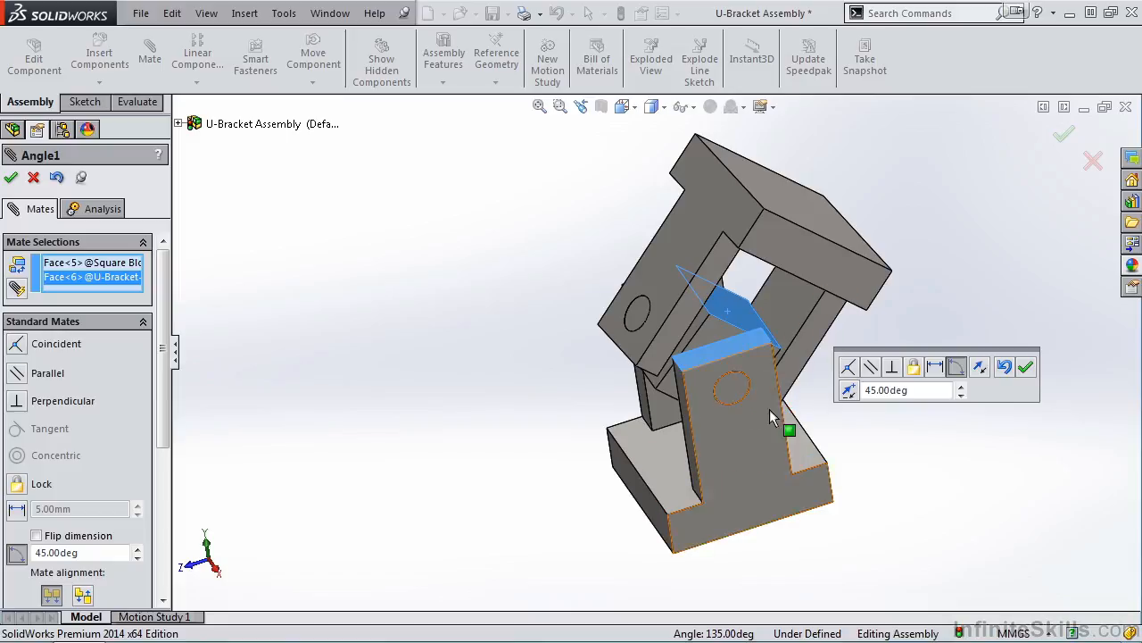
Accept the 45° mate and start an angle mate between the second bracket and block faces
click(1025, 367)
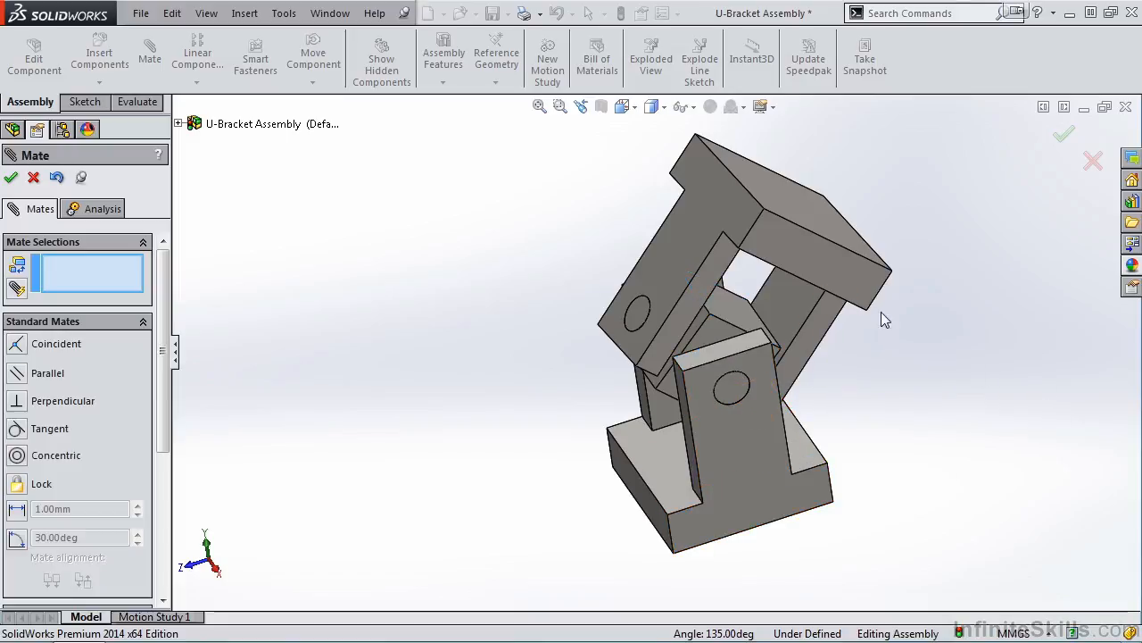
click(708, 282)
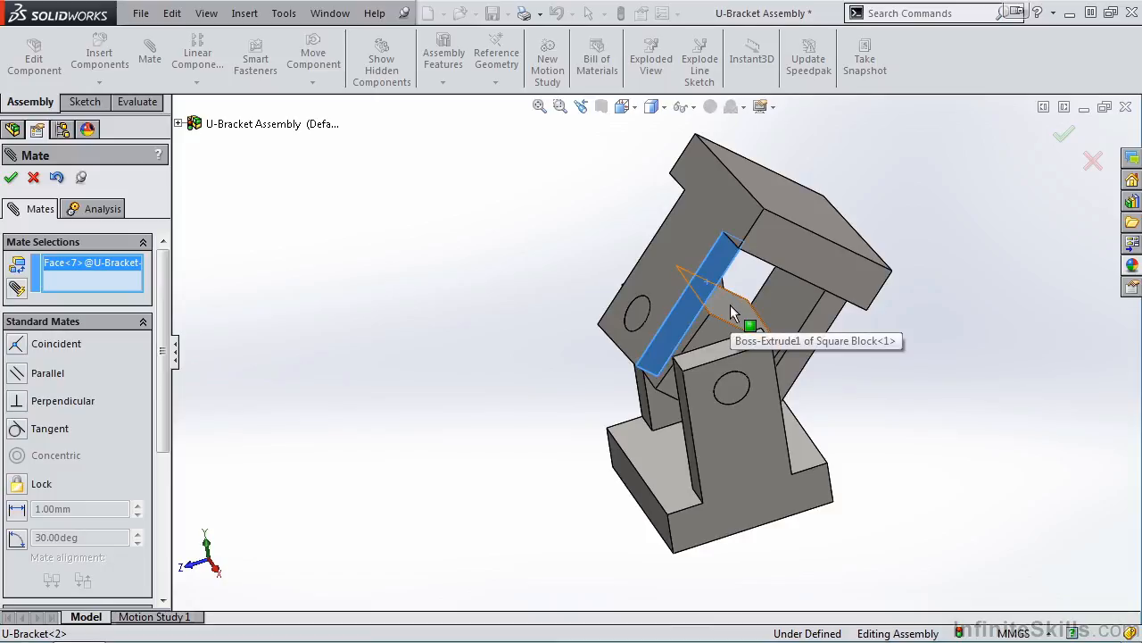
click(730, 312)
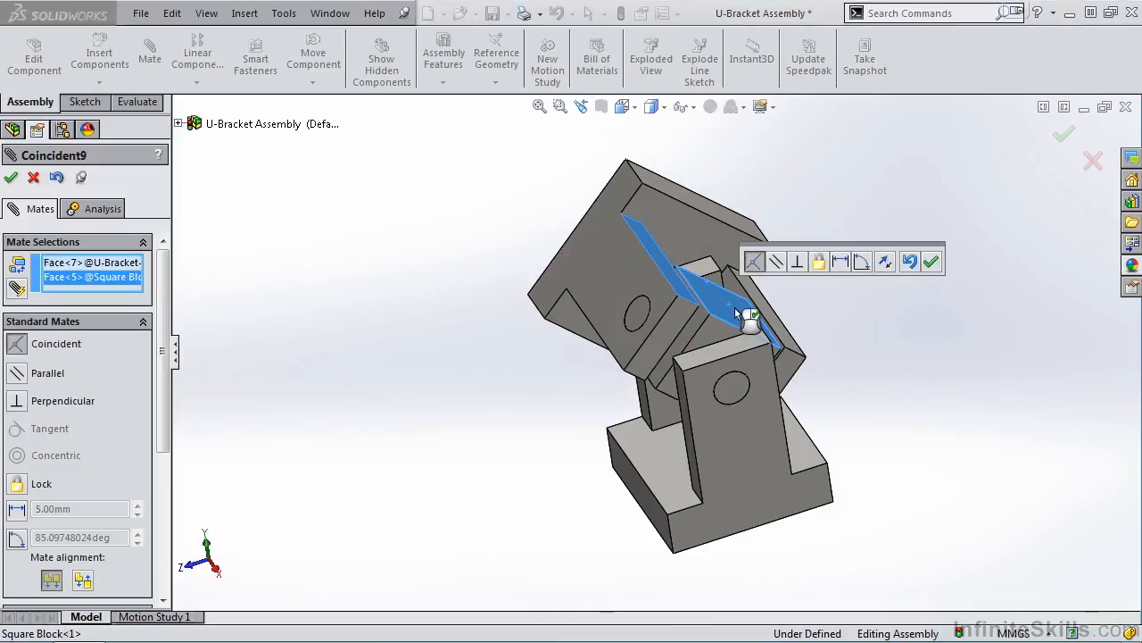
click(862, 261)
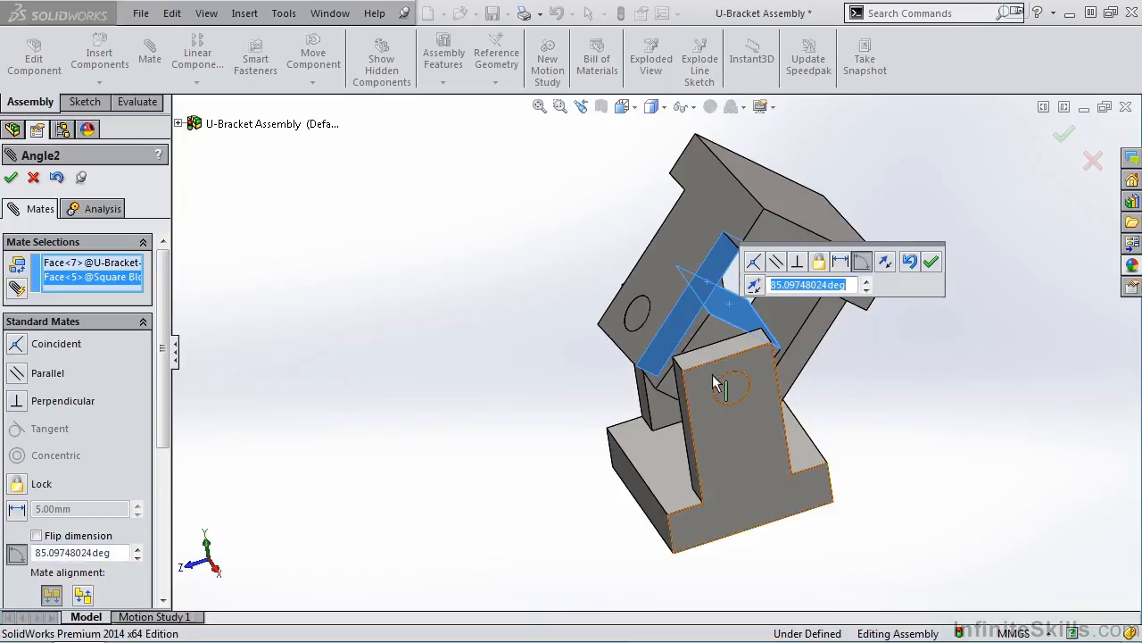
drag(169, 264, 170, 393)
Change the second angle mate's value to 60 degrees
double_click(81, 352)
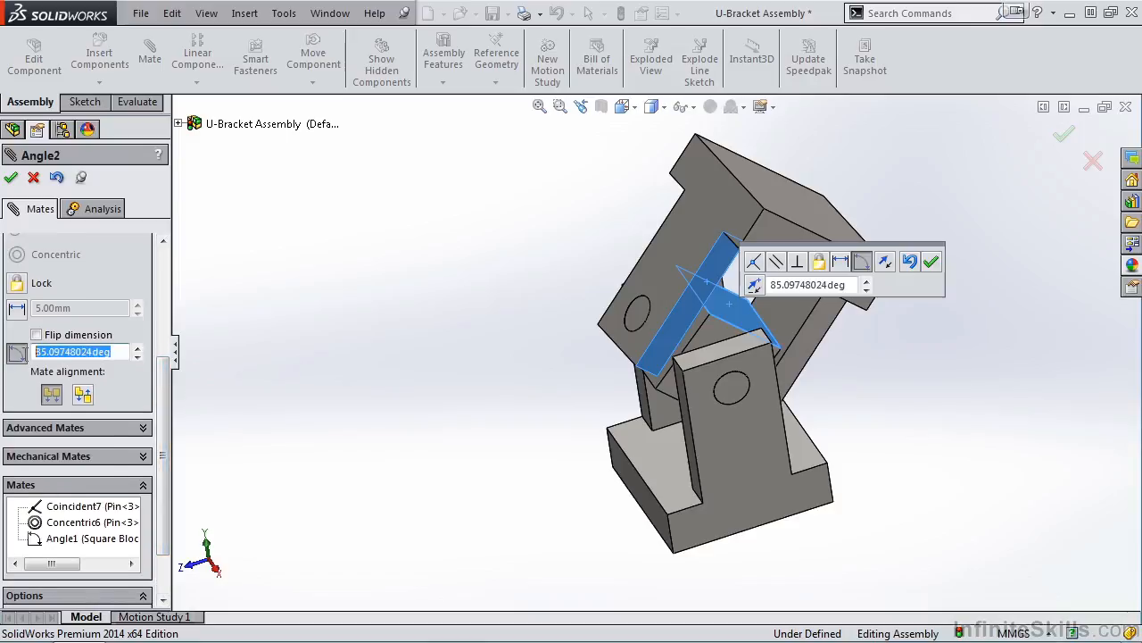
text(60)
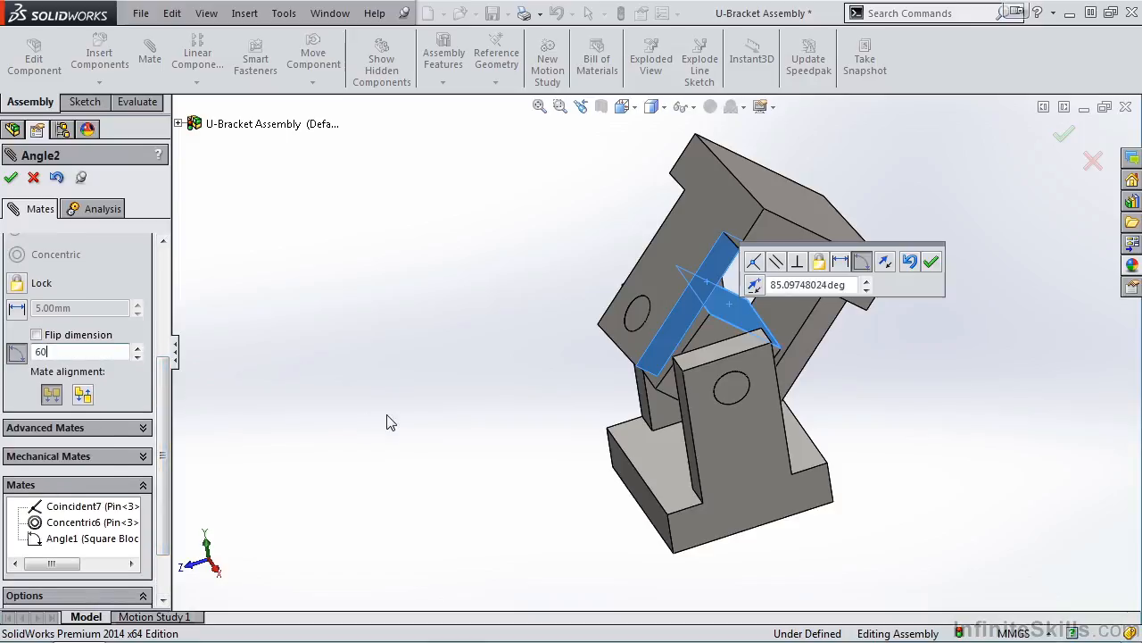
key(Return)
mouse_move(826, 254)
mouse_down()
mouse_move(953, 377)
mouse_move(989, 374)
mouse_up()
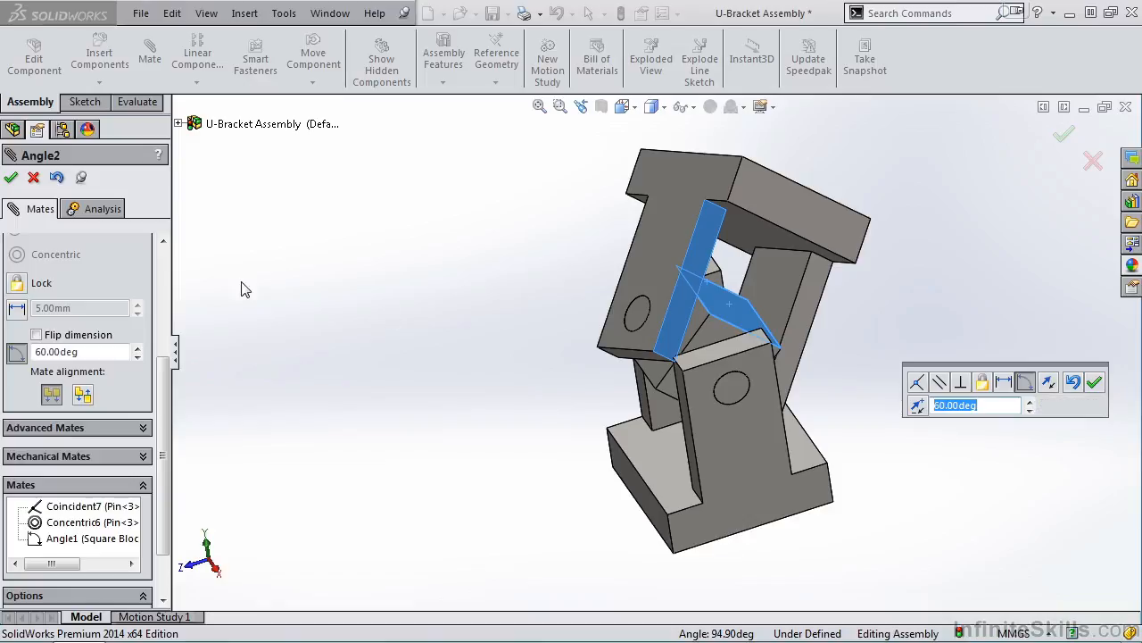
Try the 60° mate anti-aligned and flipped, then restore the original orientation
click(83, 395)
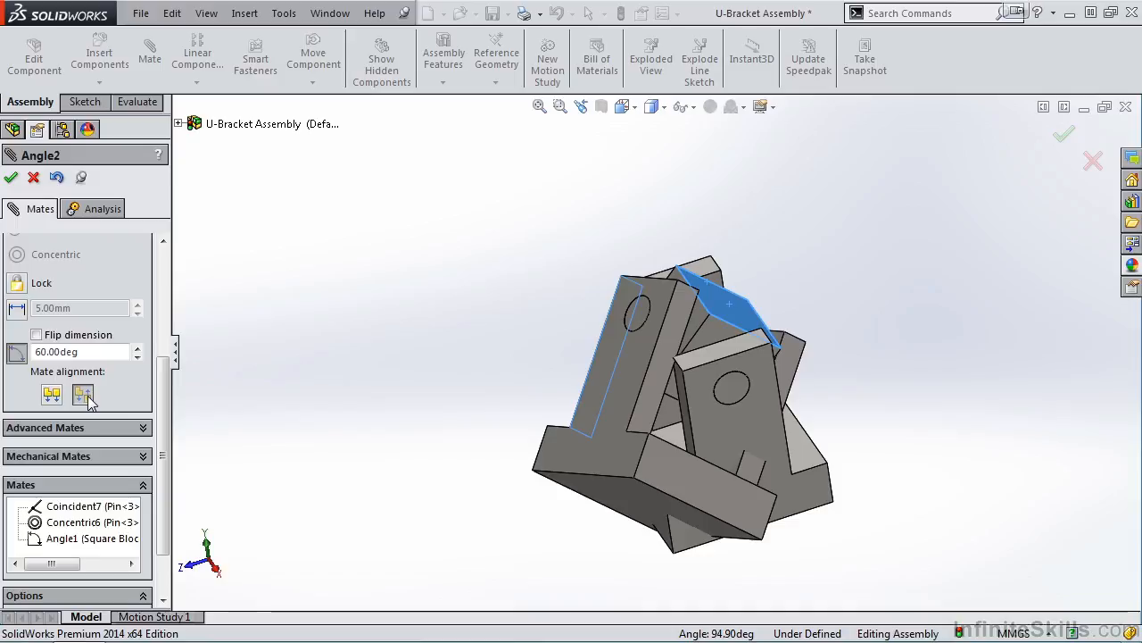
click(37, 334)
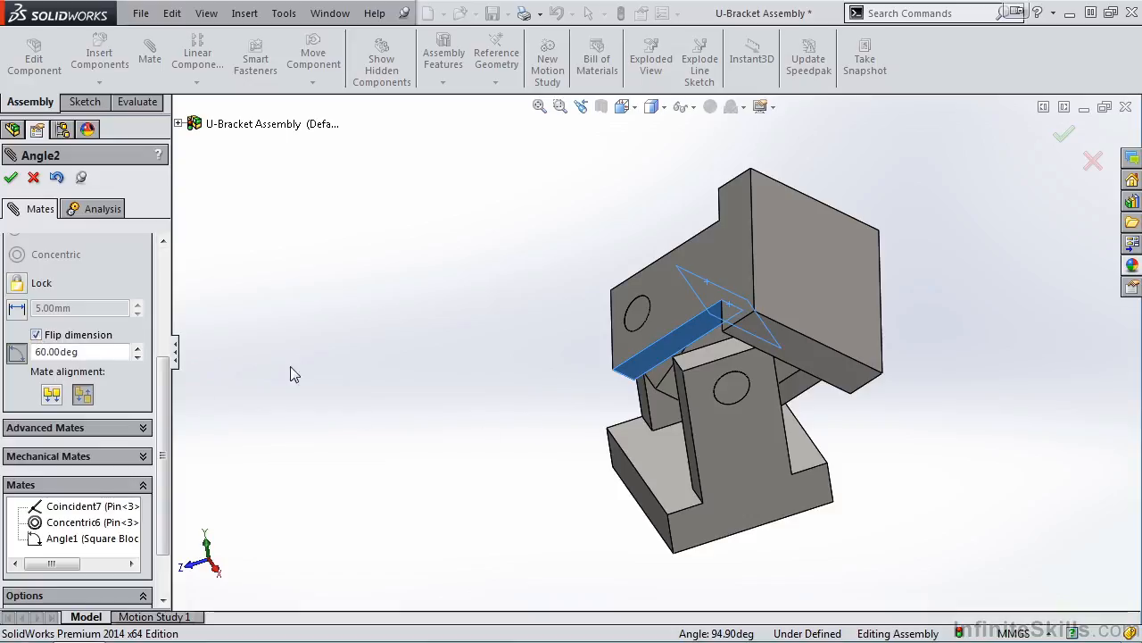
click(36, 334)
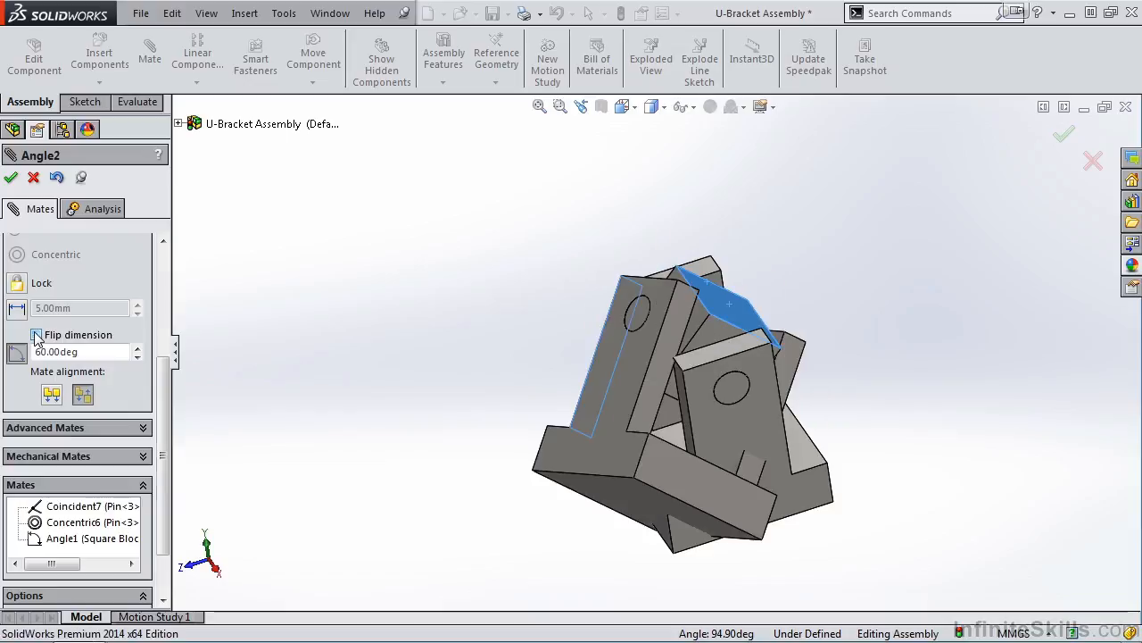
click(51, 395)
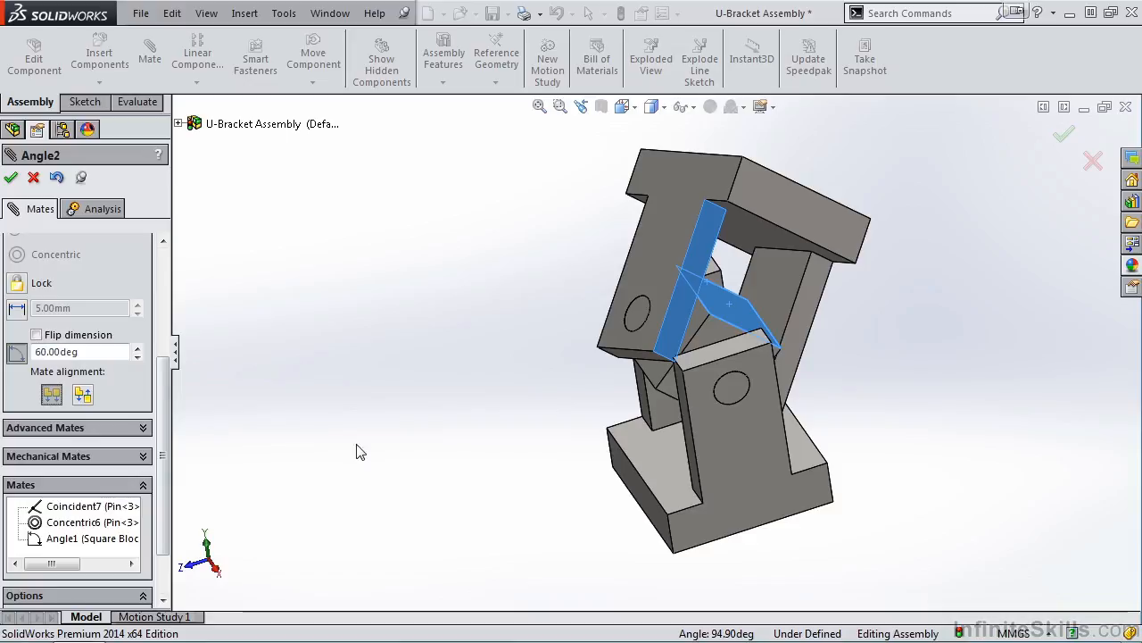
Keep Flip dimension with Anti-Aligned and accept the 60° mate as Angle2
click(37, 335)
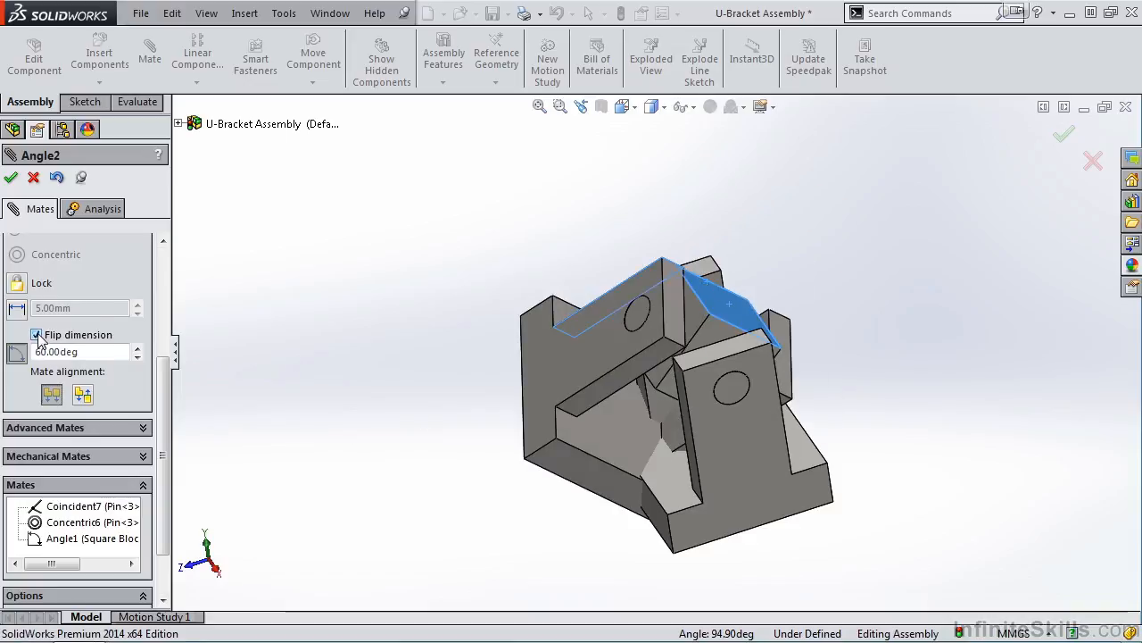
click(83, 397)
click(83, 395)
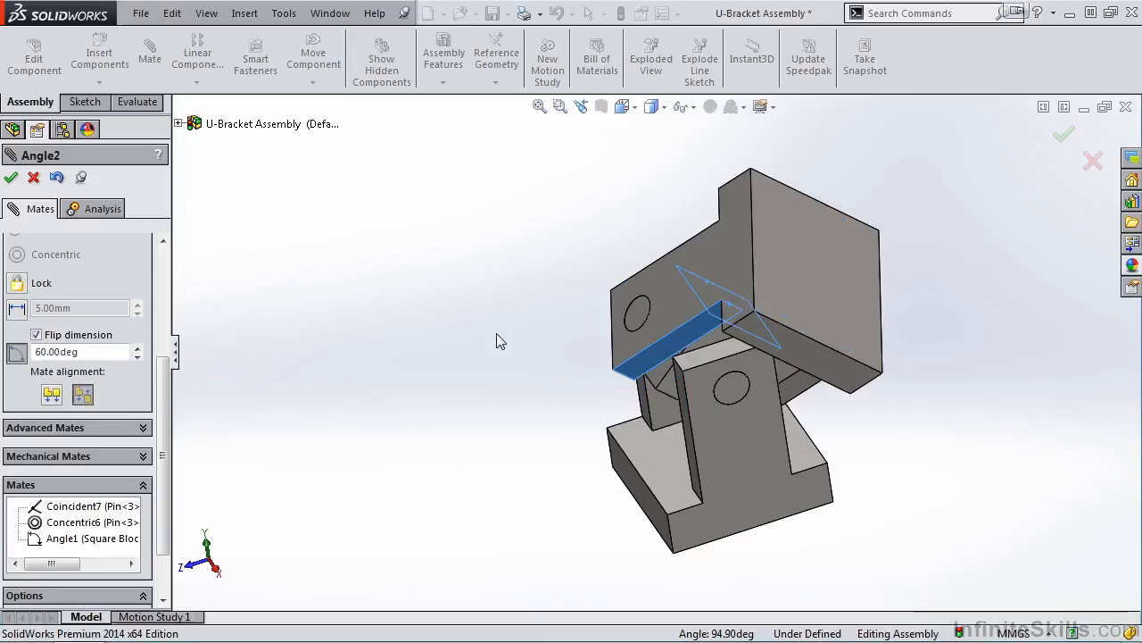
click(11, 178)
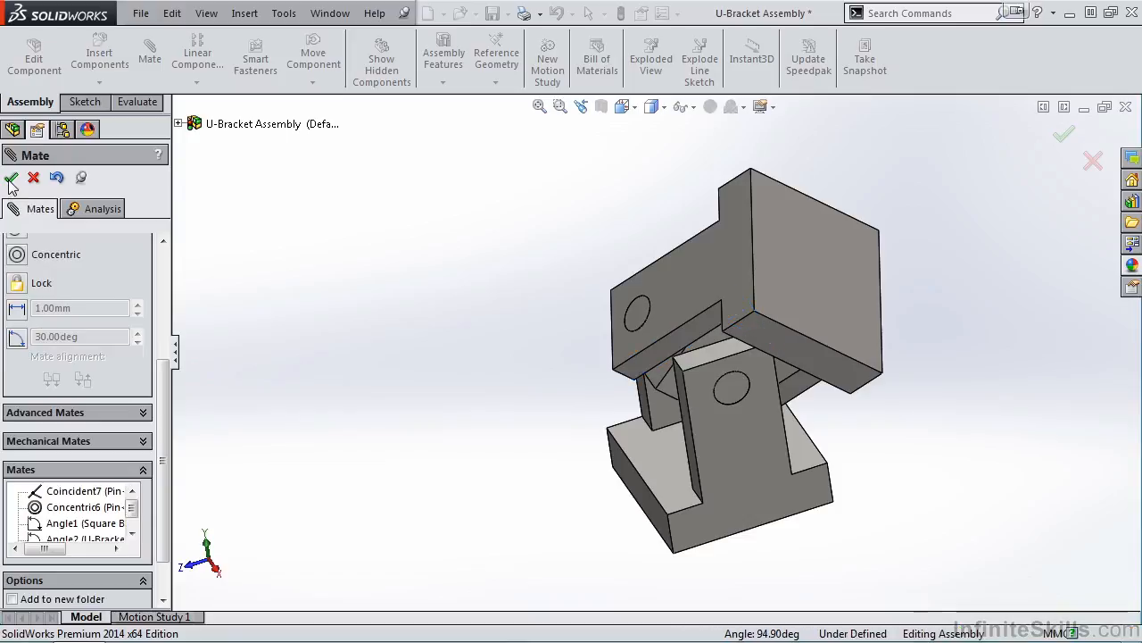
Close the Mate tool and orbit to inspect both brackets at their set angles
click(11, 179)
mouse_move(504, 446)
middle_down()
mouse_move(608, 434)
mouse_move(566, 416)
mouse_move(499, 427)
mouse_move(571, 402)
mouse_move(500, 441)
mouse_move(523, 426)
mouse_move(542, 433)
middle_up()
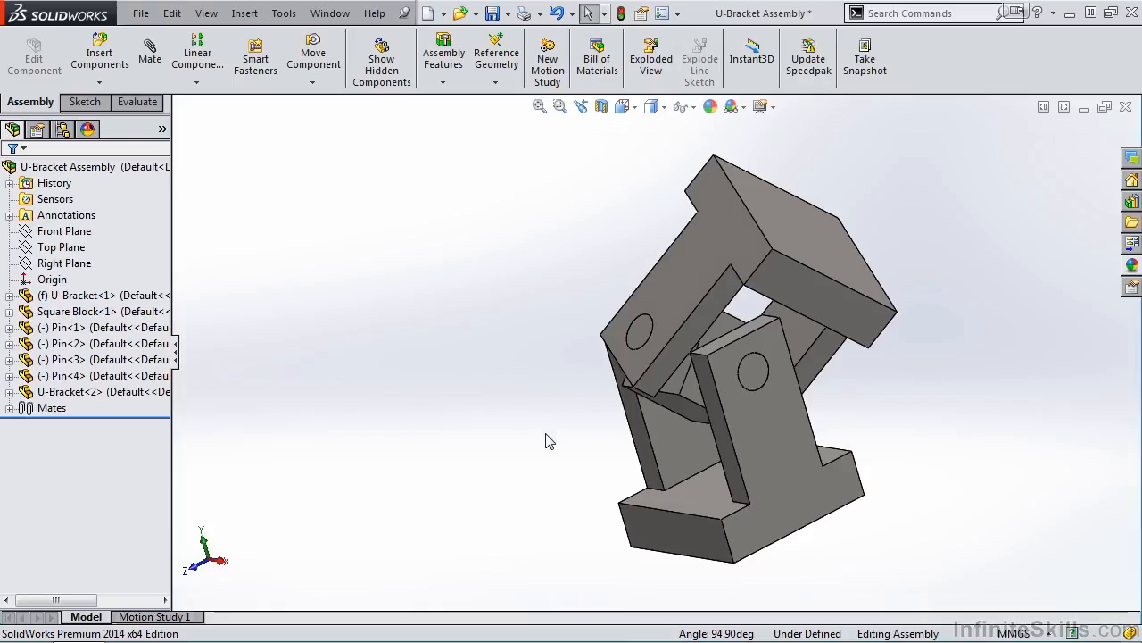